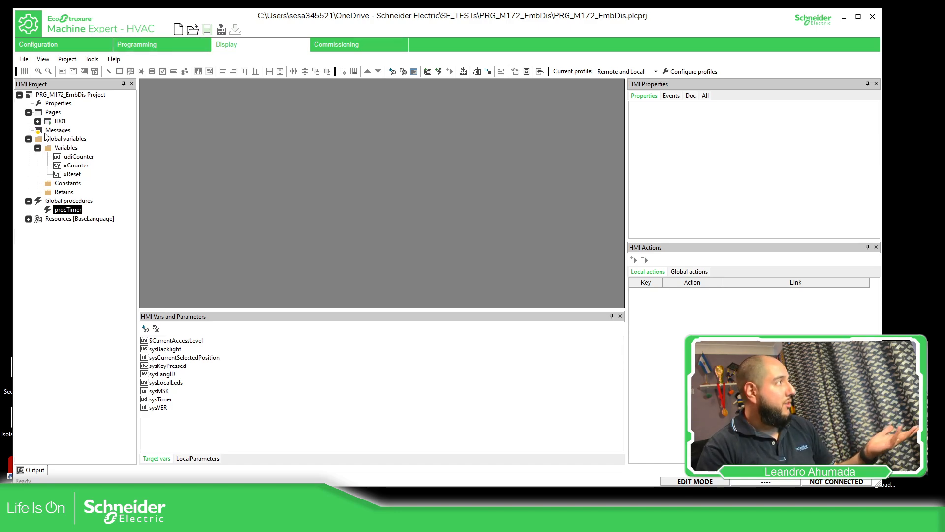
# - Open the ID01 display page for editing
pyautogui.doubleClick(56, 121)
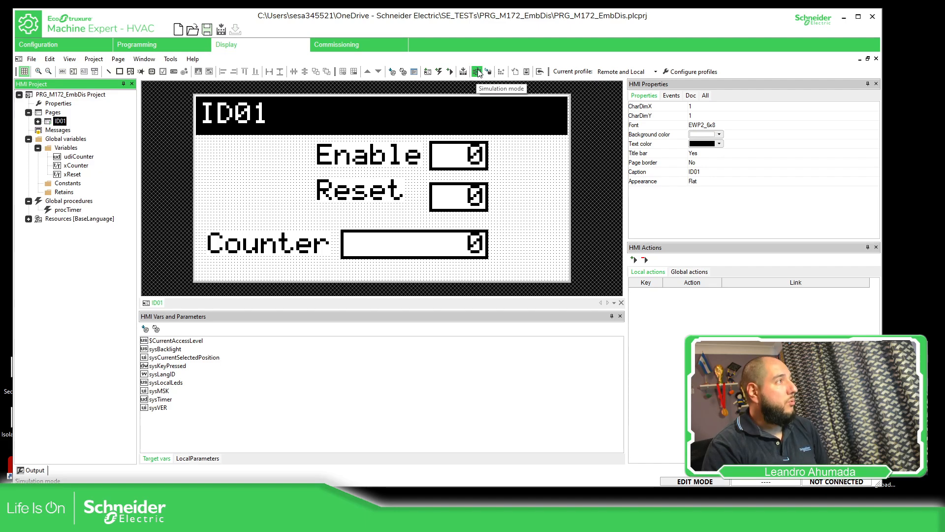
# - Look up where the Simulation mode command is offered in the Display and Programming environments
pyautogui.click(170, 59)
pyautogui.moveTo(118, 59)
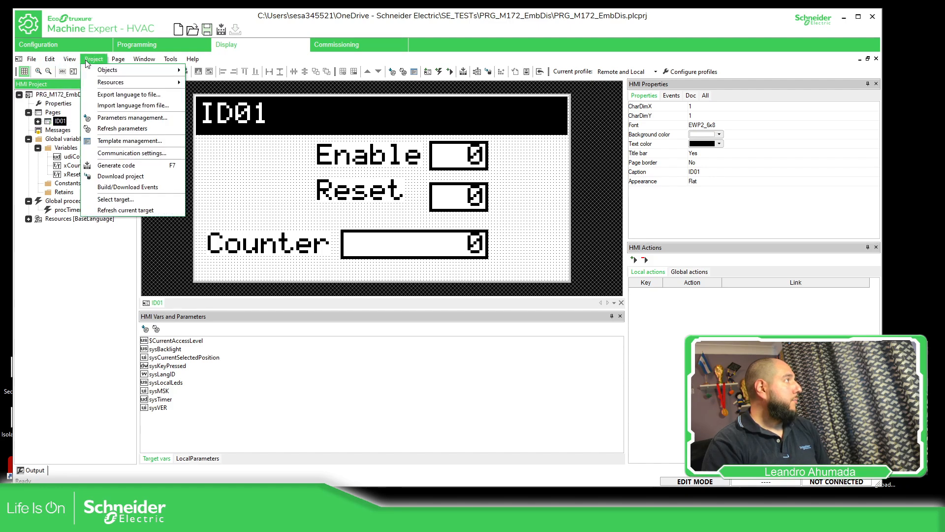
pyautogui.moveTo(97, 80)
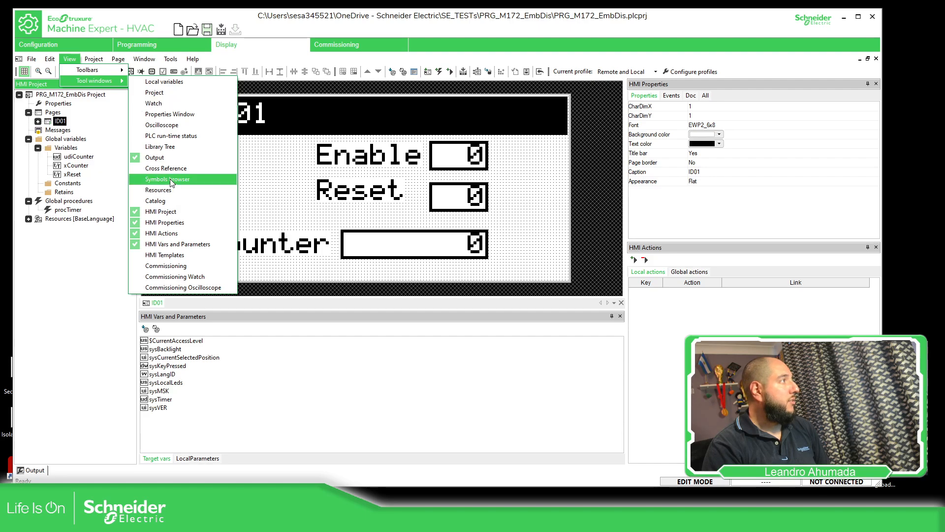
pyautogui.click(448, 63)
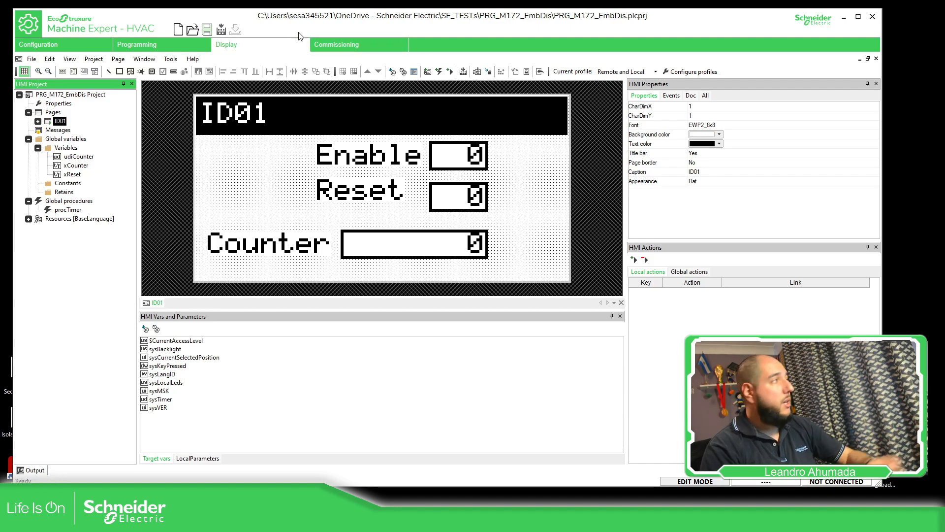
pyautogui.click(199, 44)
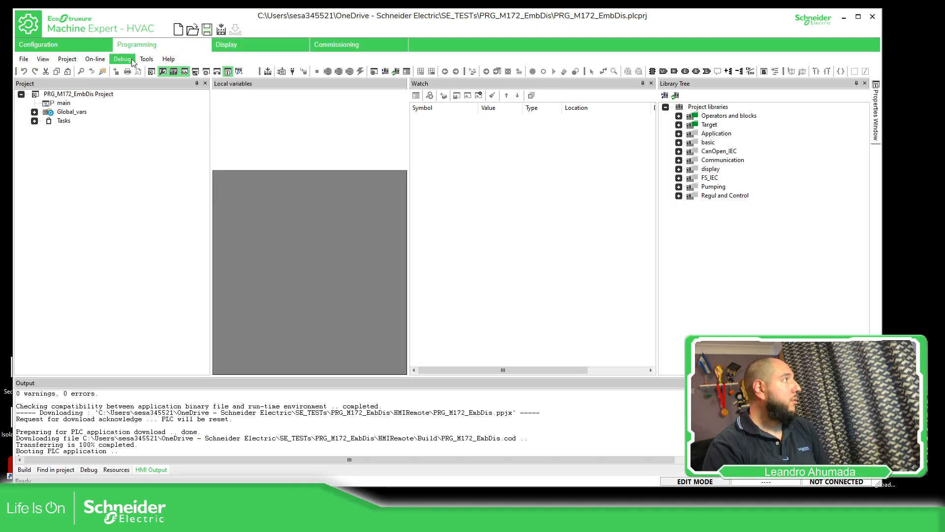
pyautogui.click(129, 60)
pyautogui.click(129, 60)
pyautogui.click(129, 60)
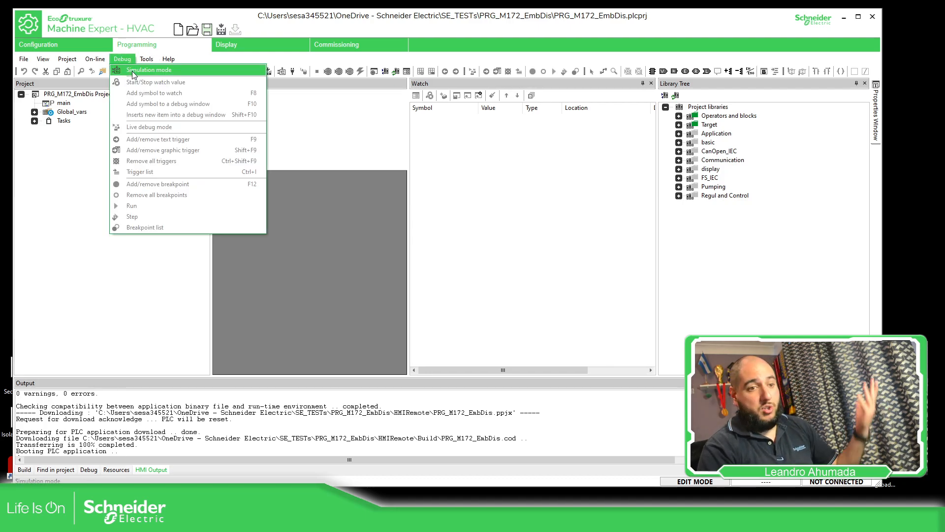
# - Start simulation mode from the Display environment and delete the existing workspace SimDisplay.WKSX
pyautogui.click(263, 43)
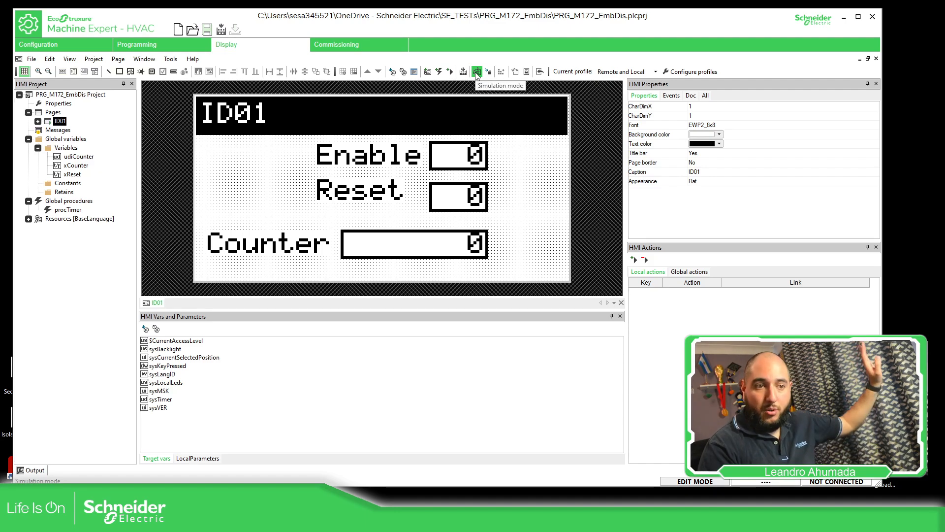
pyautogui.click(475, 73)
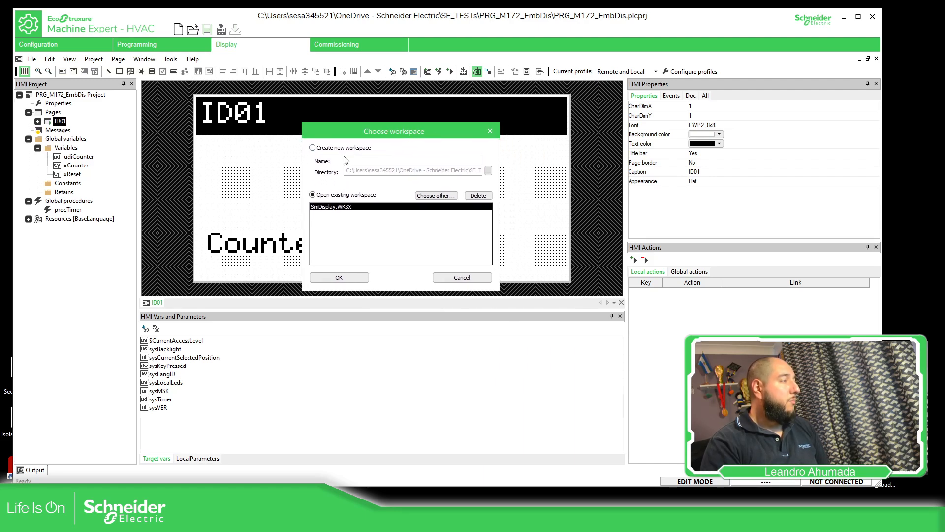
pyautogui.click(313, 148)
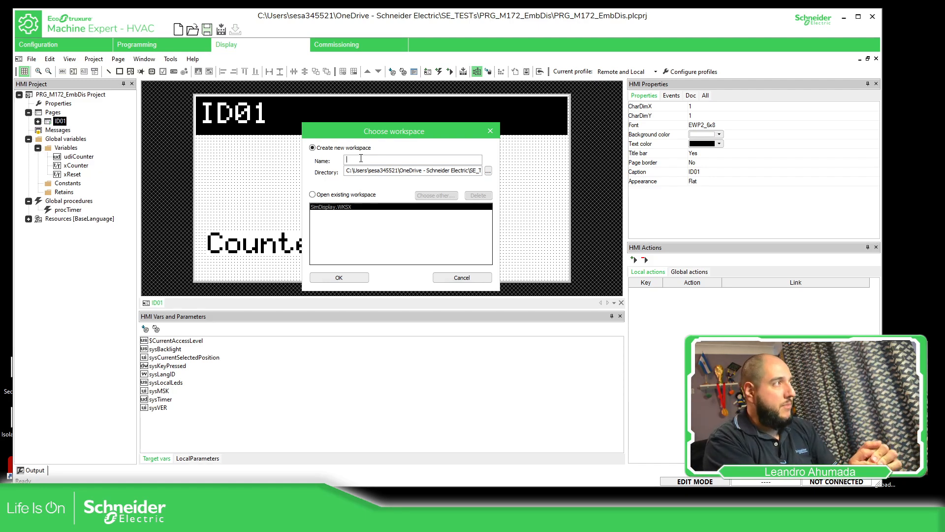
pyautogui.click(313, 195)
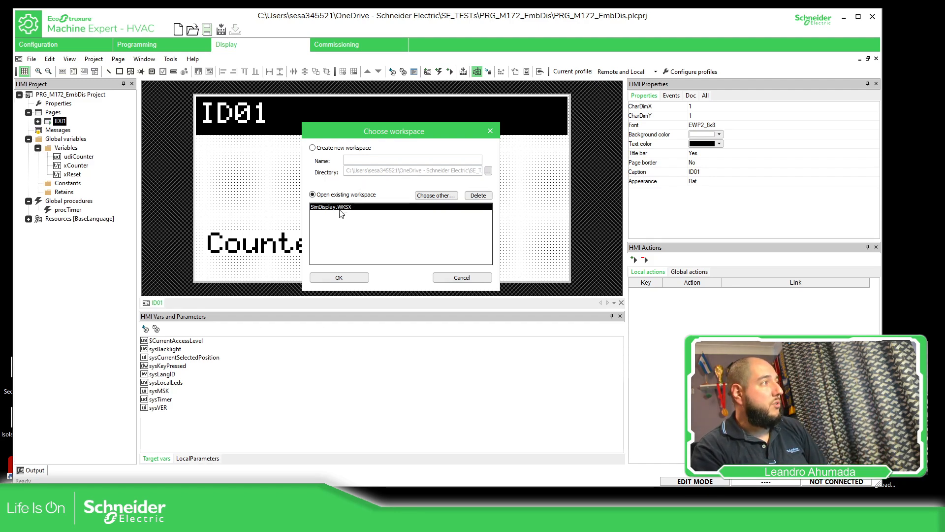
pyautogui.click(478, 196)
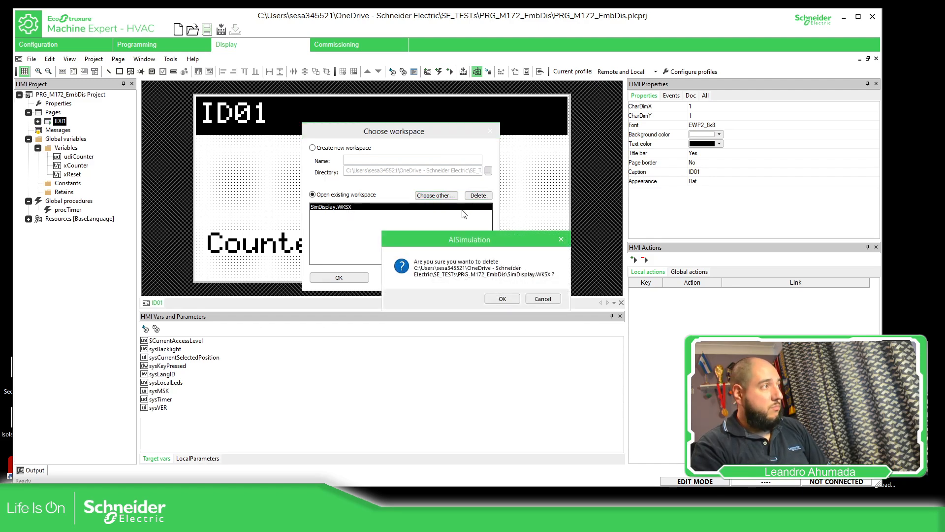
pyautogui.moveTo(514, 248); pyautogui.dragTo(489, 225)
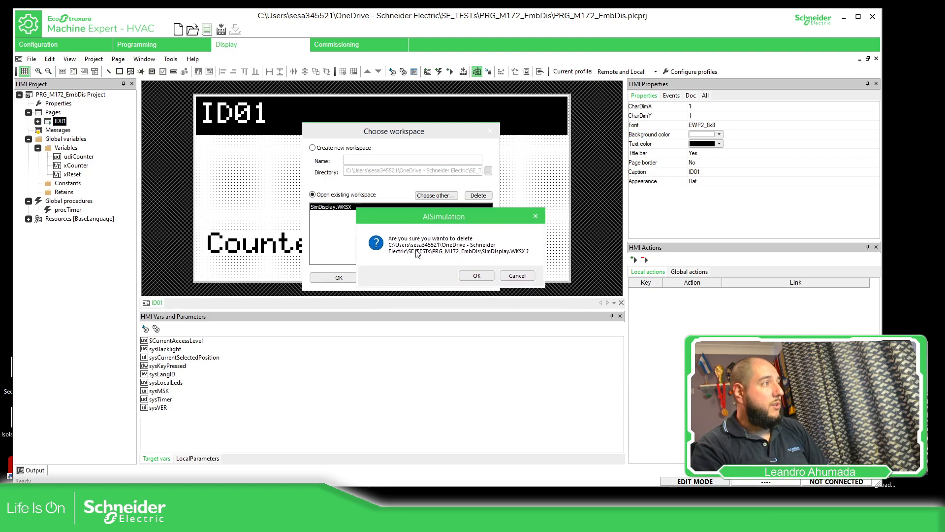
pyautogui.click(473, 277)
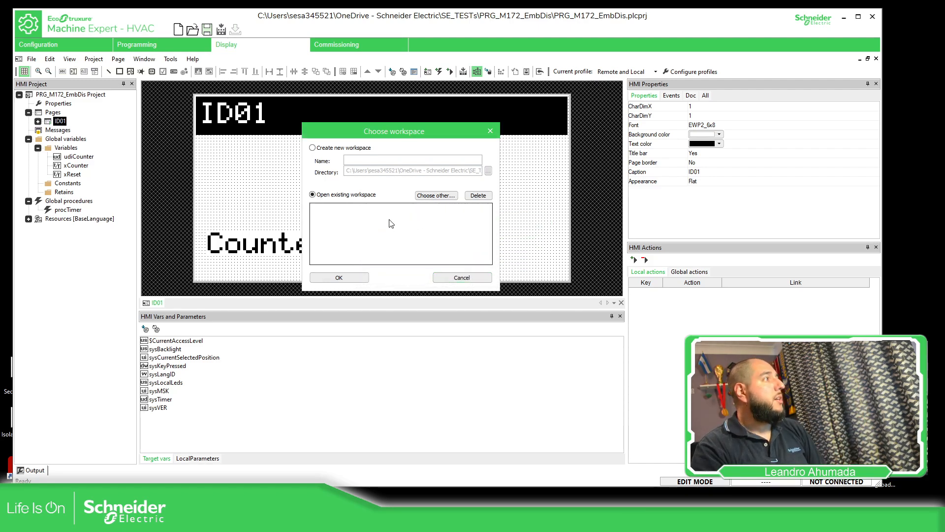
# - Create a new simulation workspace named TrainingPlc and launch the simulator with it
pyautogui.click(331, 148)
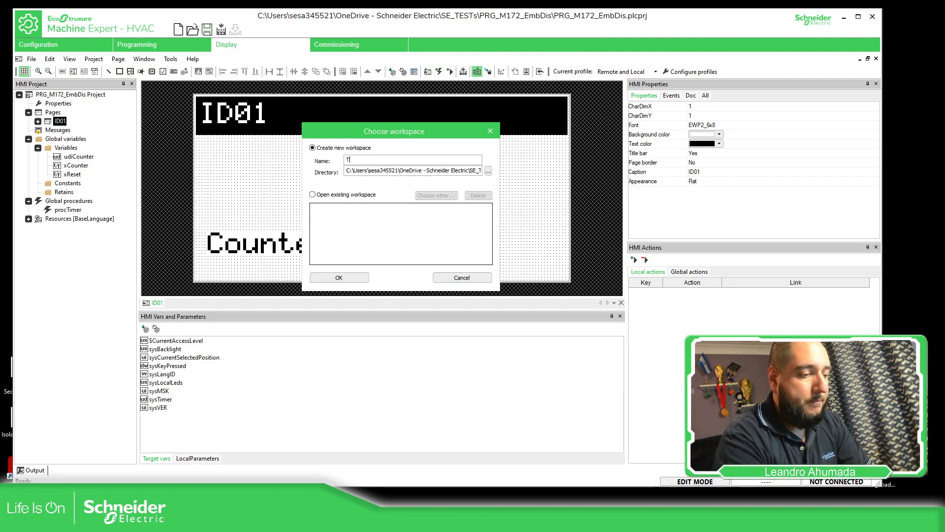
pyautogui.write('Train')
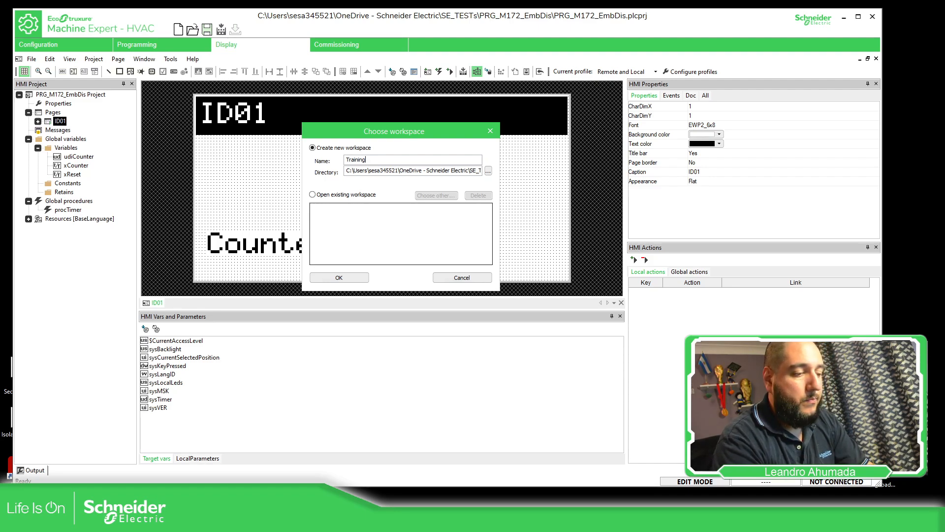
pyautogui.write('ingPL')
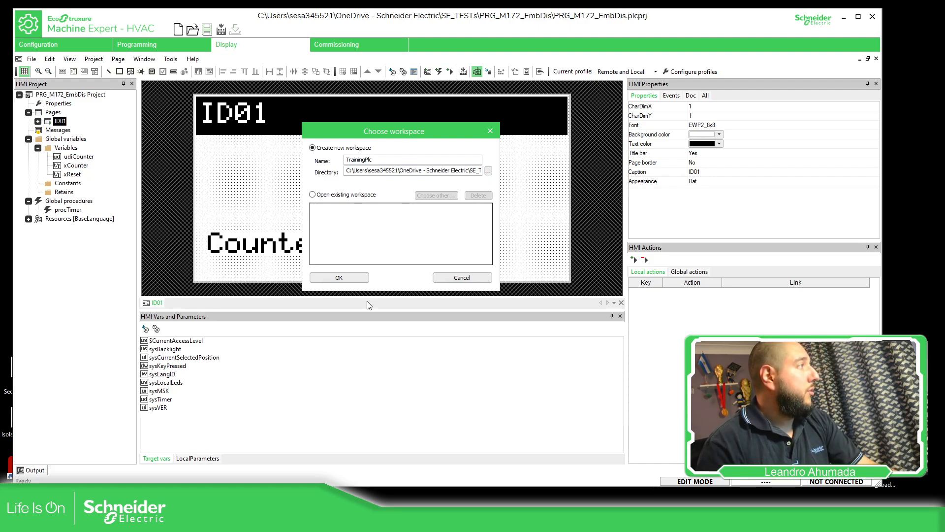
pyautogui.click(353, 279)
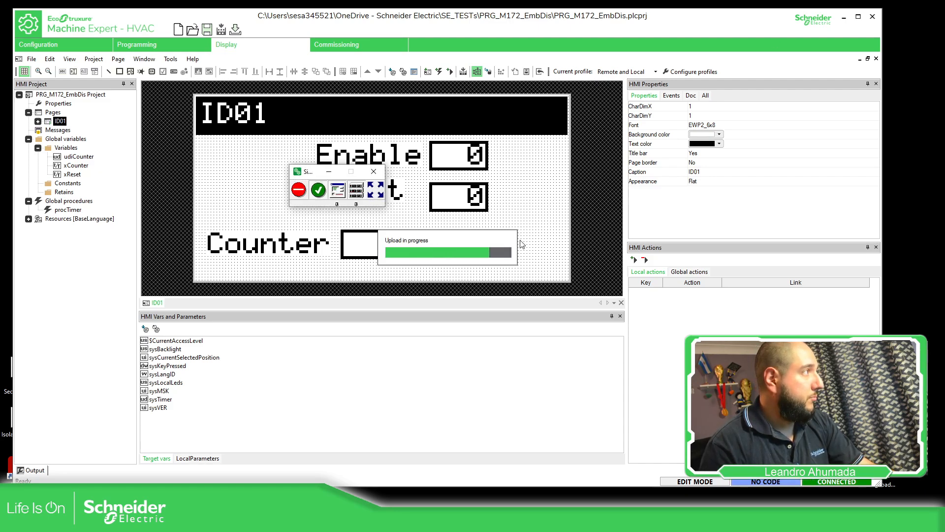
# - Reposition the simulator toolbar and close the simulator's I/O windows, including Analogue Inputs and Analogue Outputs
pyautogui.moveTo(316, 173); pyautogui.dragTo(360, 137)
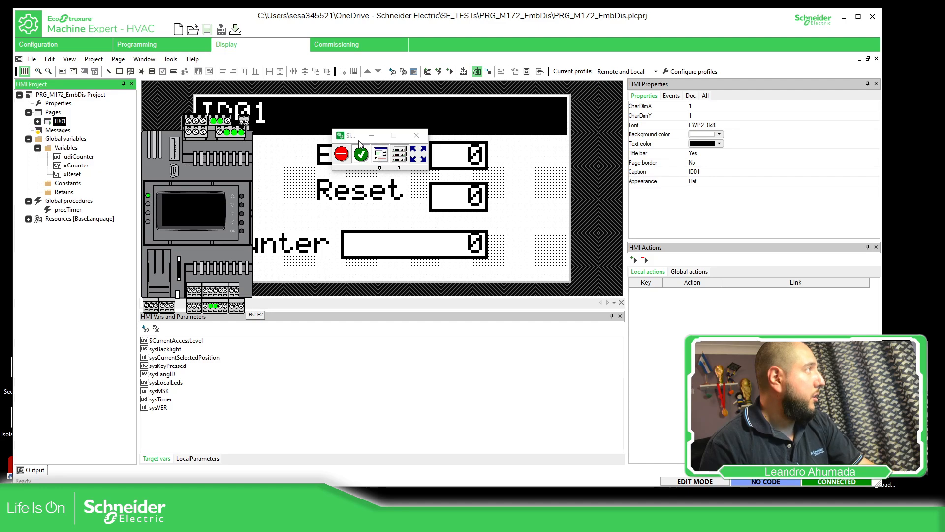
pyautogui.moveTo(349, 135); pyautogui.dragTo(286, 127)
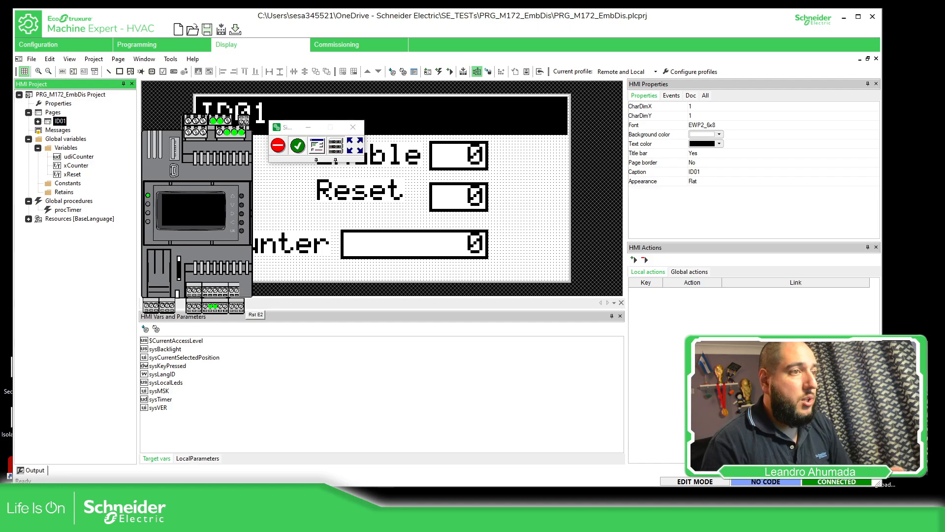
pyautogui.moveTo(944, 98); pyautogui.dragTo(445, 129)
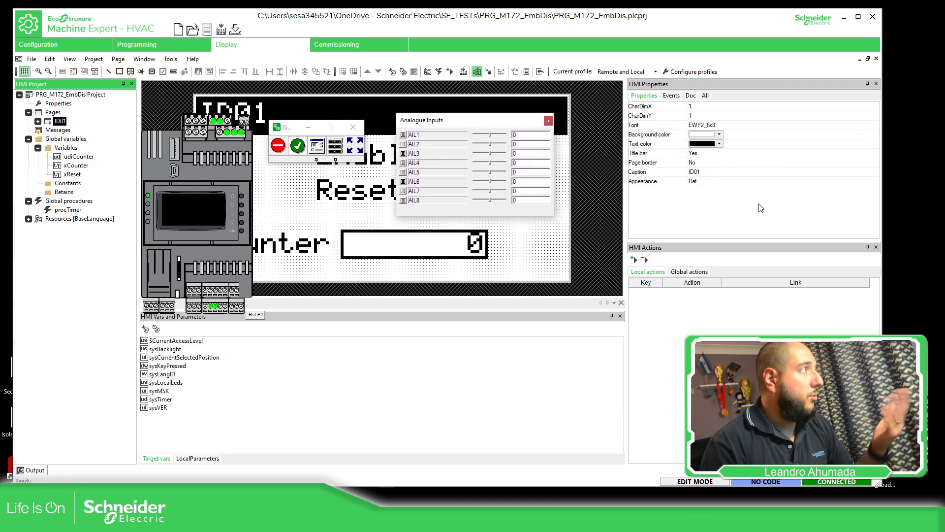
pyautogui.moveTo(944, 178); pyautogui.dragTo(443, 233)
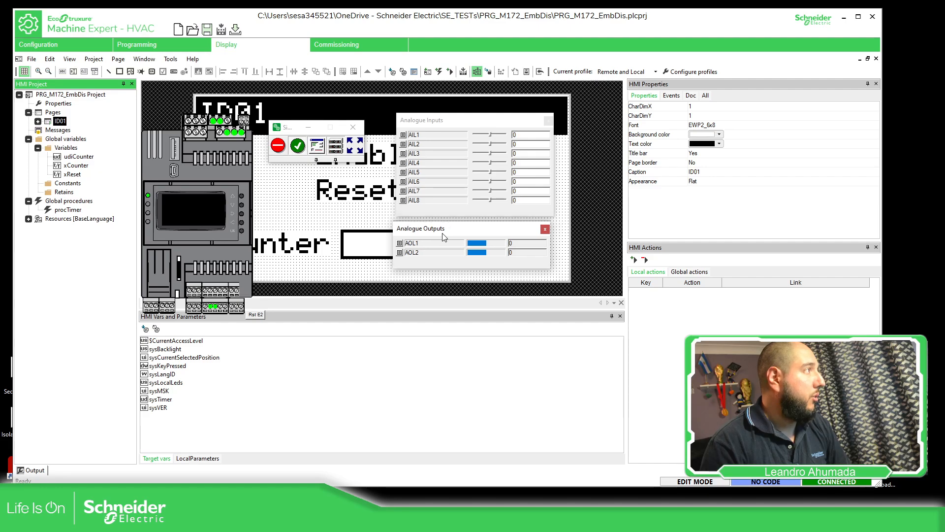
pyautogui.moveTo(944, 285); pyautogui.dragTo(507, 289)
pyautogui.click(549, 285)
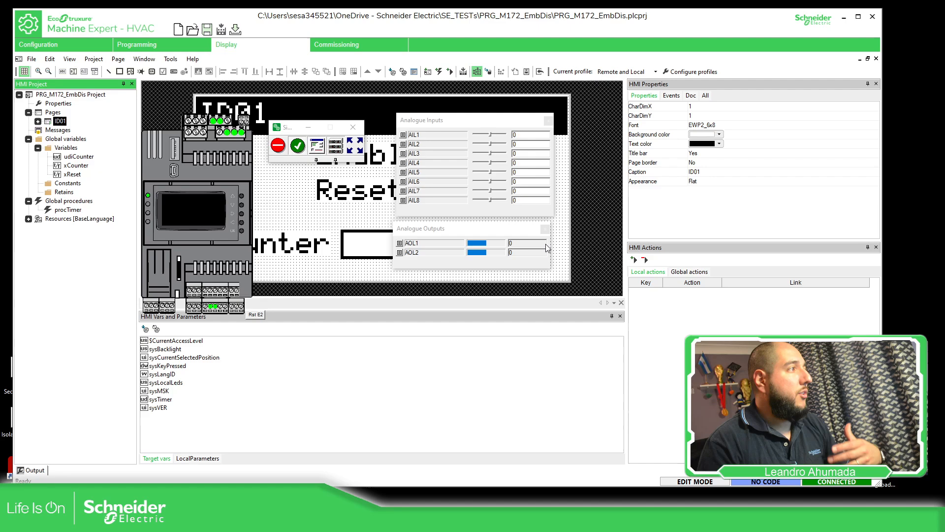
pyautogui.click(545, 229)
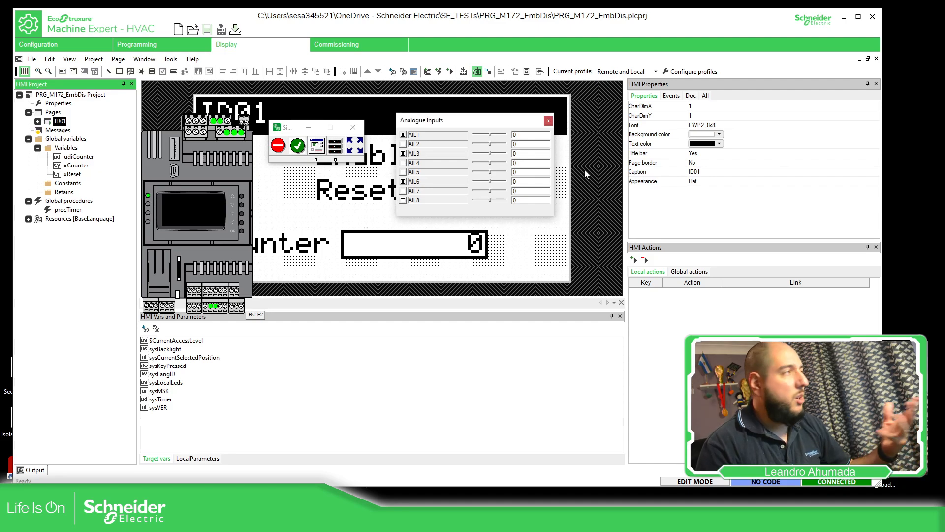
pyautogui.click(549, 121)
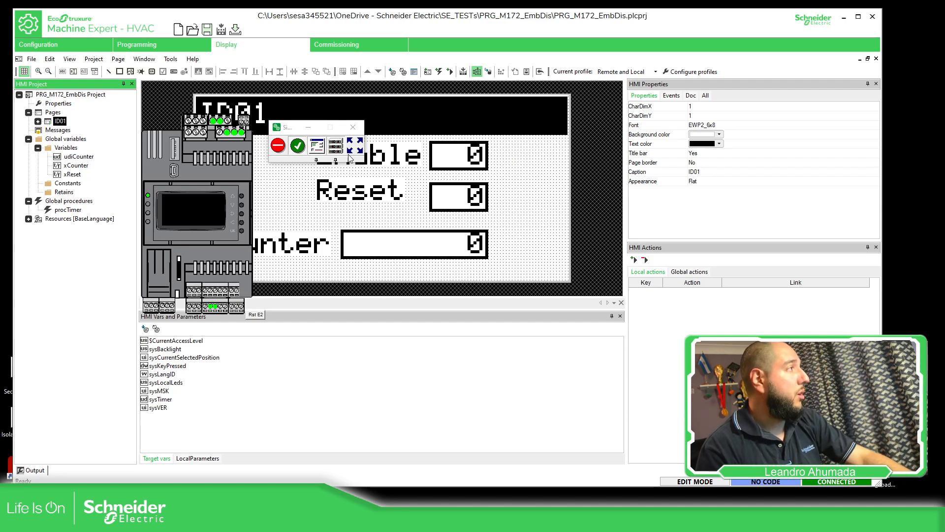
# - Place the simulated controller beside the ID01 page so that the Enable, Reset and Counter fields are uncovered
pyautogui.moveTo(207, 167); pyautogui.dragTo(191, 235)
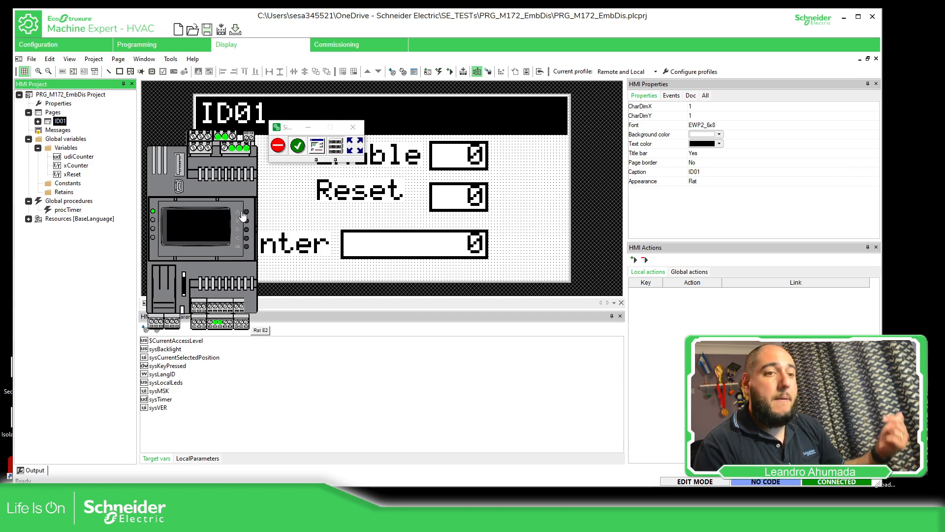
pyautogui.moveTo(208, 208); pyautogui.dragTo(218, 173)
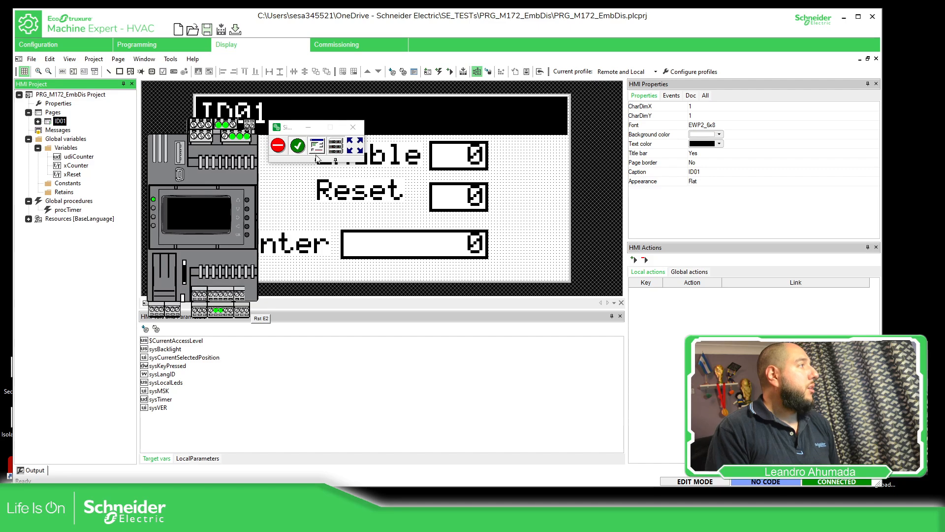
pyautogui.moveTo(167, 170); pyautogui.dragTo(125, 153)
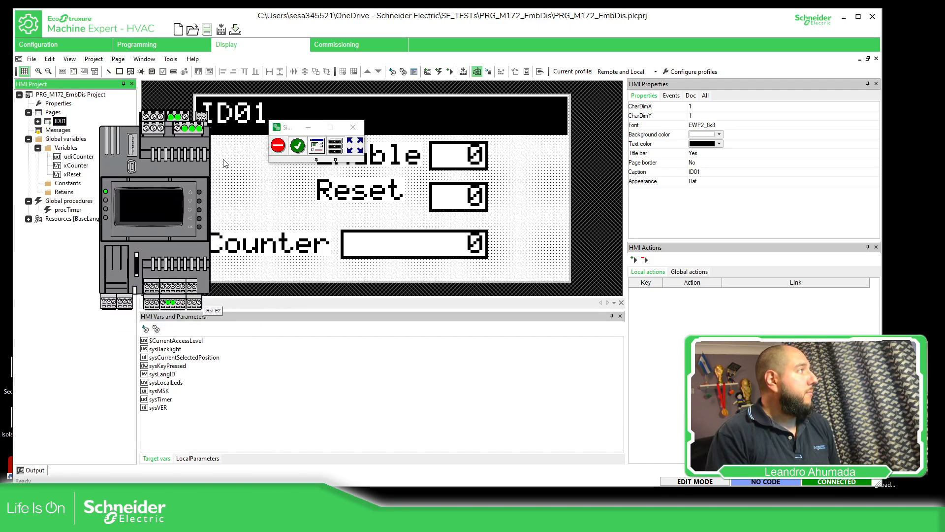
pyautogui.click(286, 126)
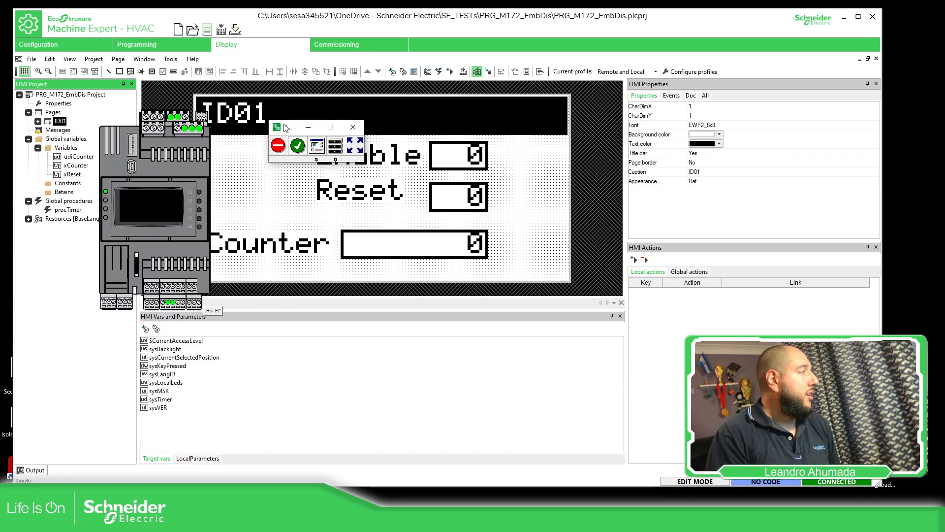
pyautogui.click(507, 218)
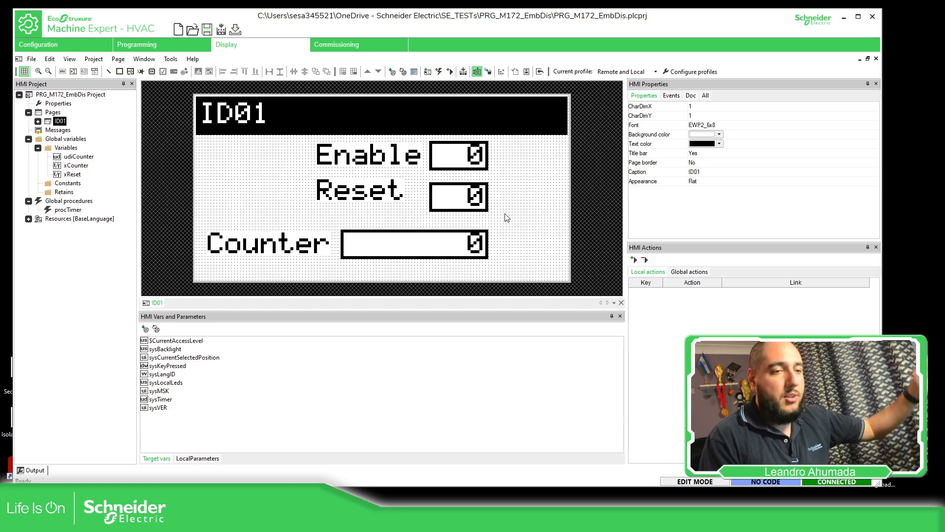
pyautogui.hotkey('alt', 'Tab')
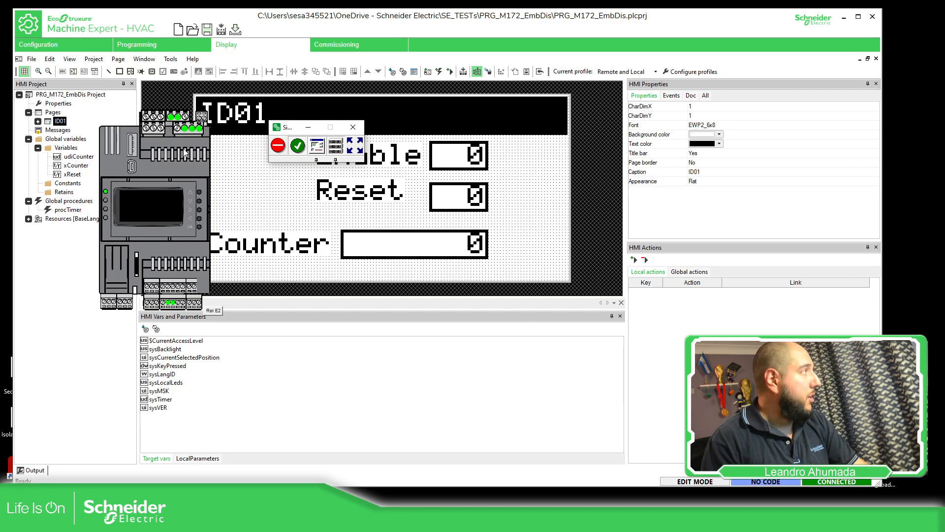
pyautogui.moveTo(185, 153); pyautogui.dragTo(185, 158)
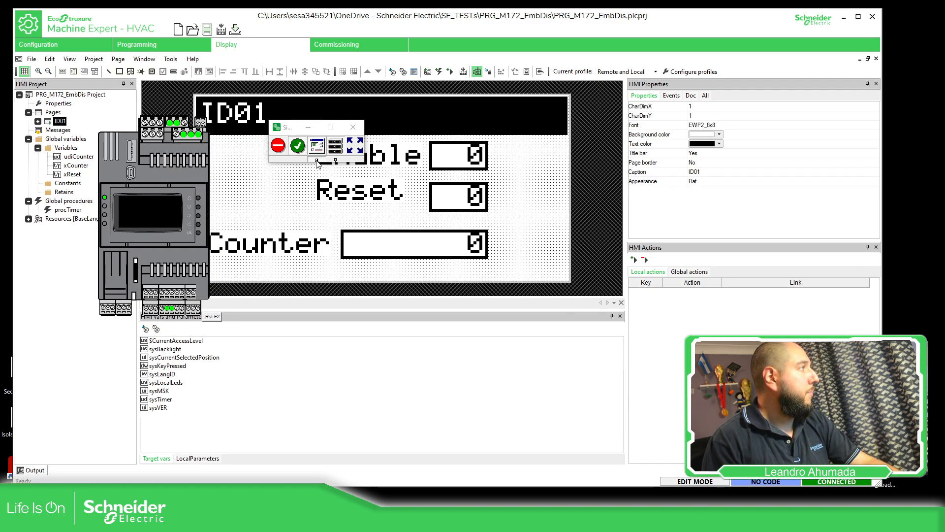
pyautogui.moveTo(136, 177); pyautogui.dragTo(166, 169)
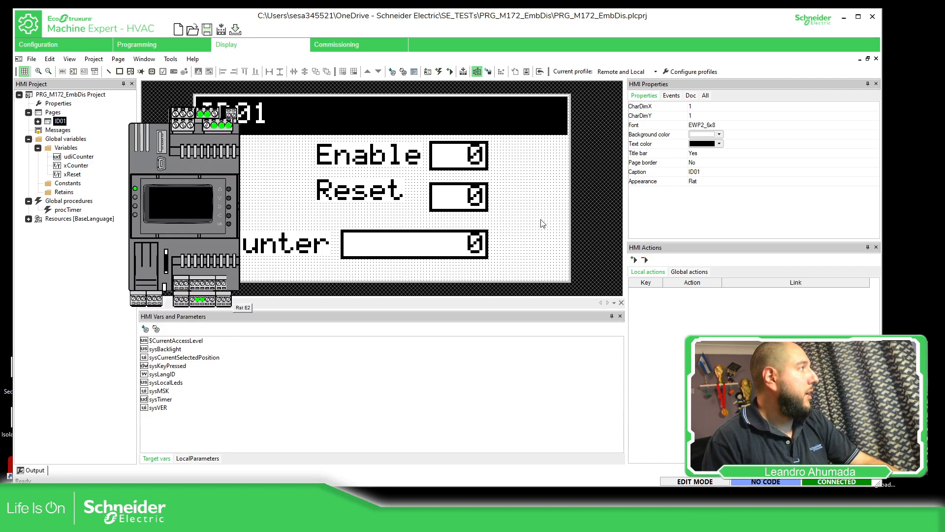
pyautogui.click(413, 216)
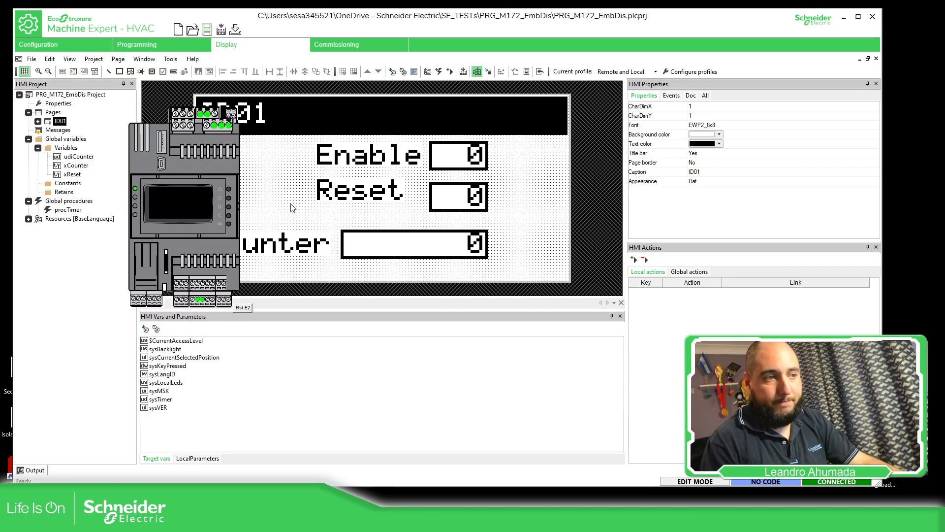
pyautogui.moveTo(205, 190); pyautogui.dragTo(154, 193)
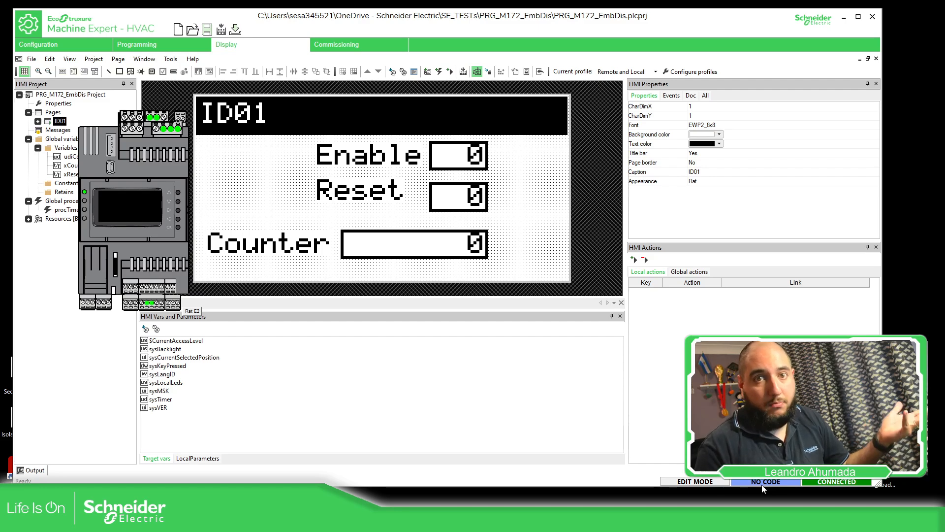
# - Compile the display project and download it to the simulated controller, keeping the controller over the edge of the ID01 page
pyautogui.click(489, 72)
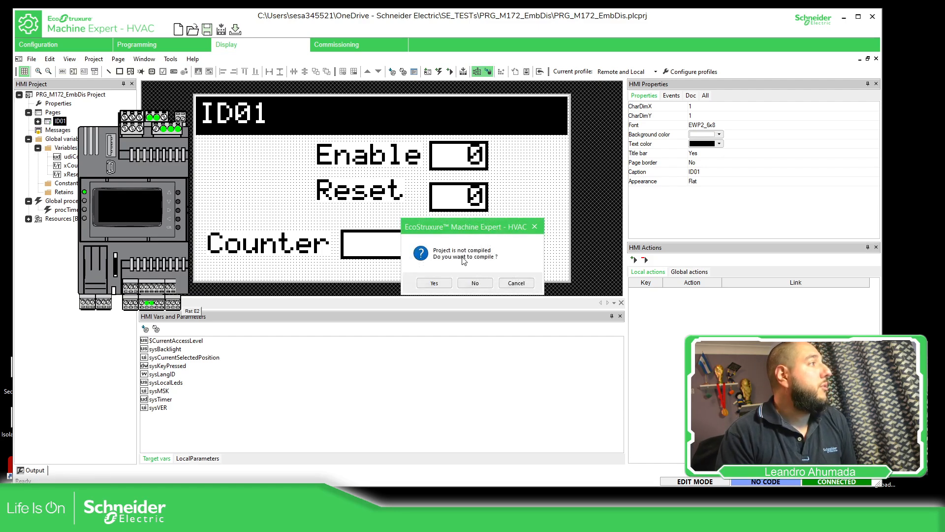
pyautogui.click(426, 247)
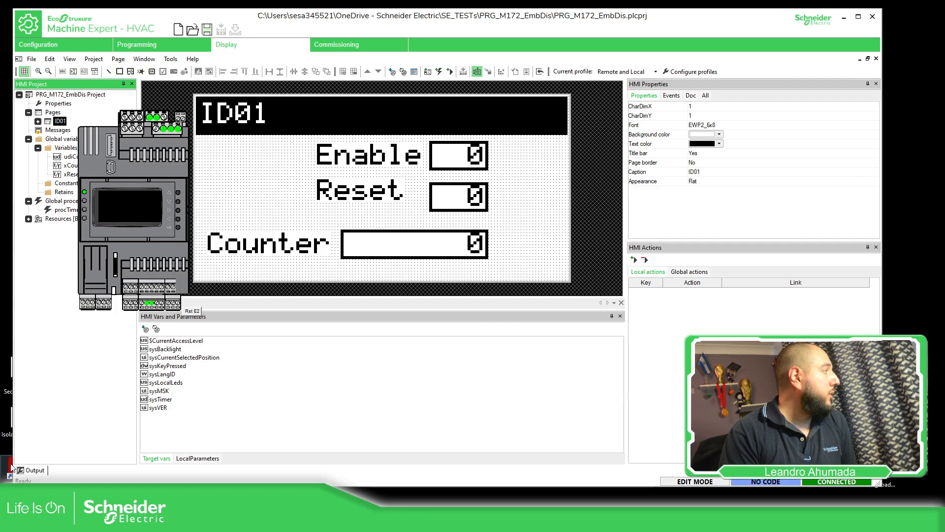
pyautogui.moveTo(134, 172); pyautogui.dragTo(264, 153)
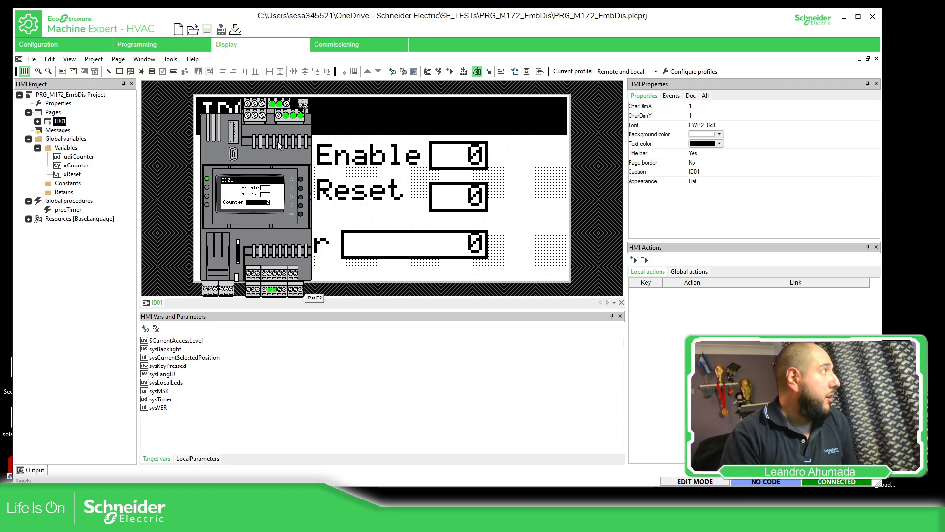
pyautogui.moveTo(276, 141); pyautogui.dragTo(217, 162)
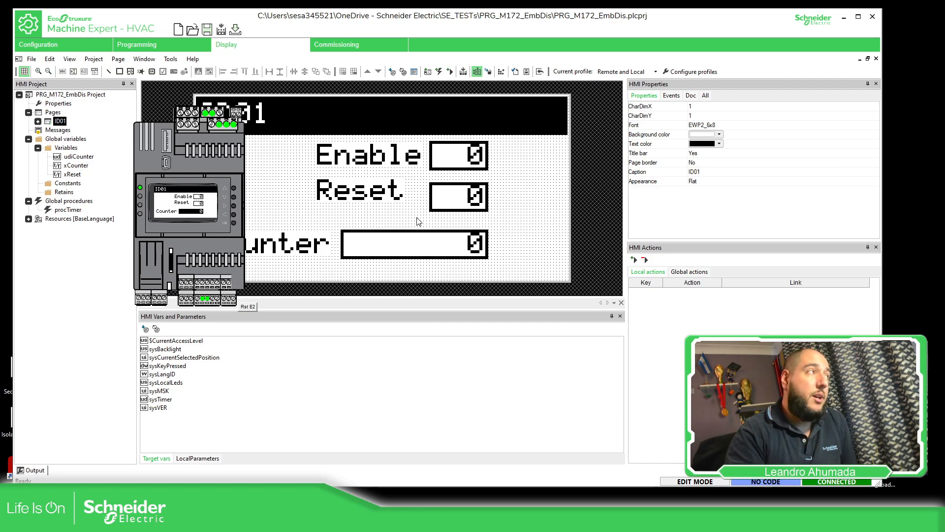
# - Download the entire project to the simulated controller, including the default parameter values for M172 07-18 I/Os
pyautogui.click(235, 30)
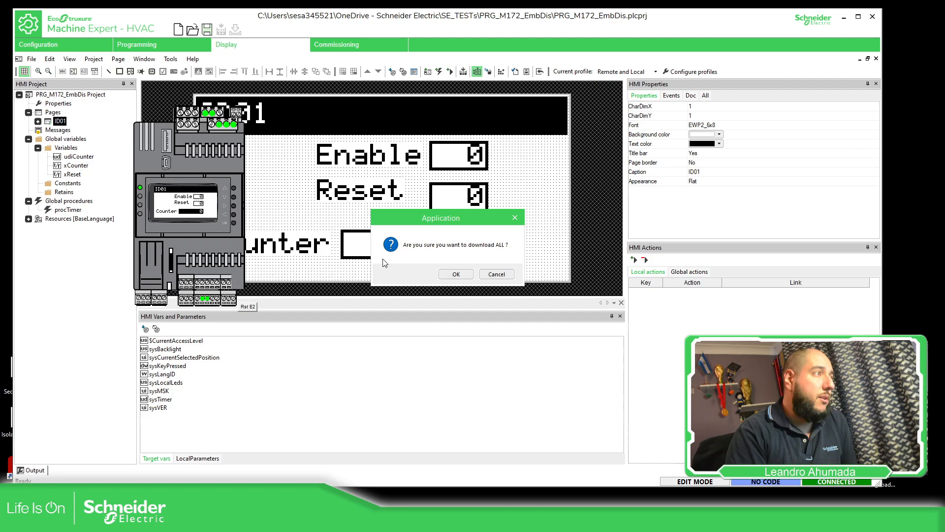
pyautogui.click(449, 274)
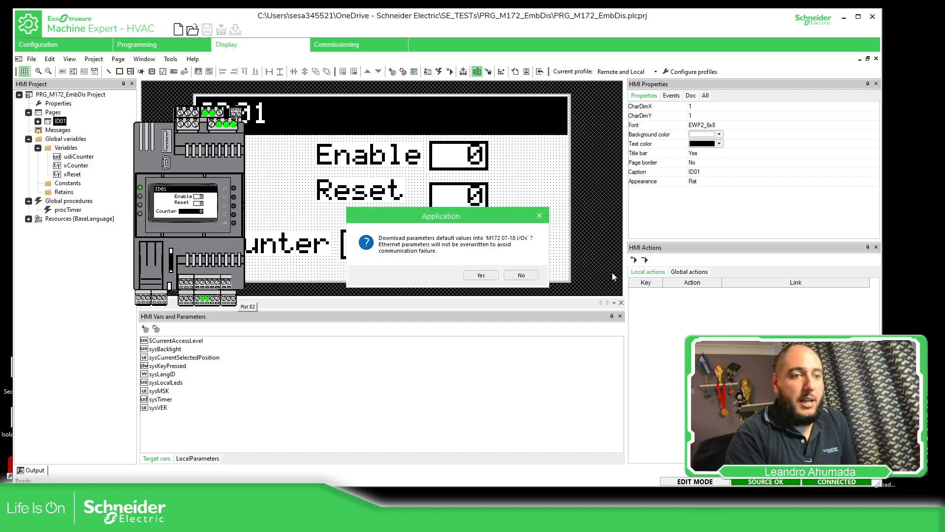
pyautogui.click(478, 276)
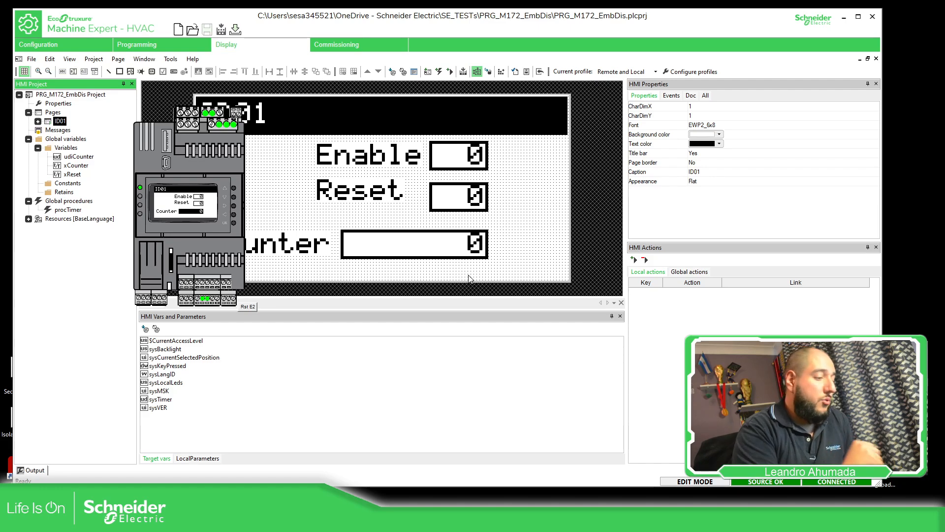
# - Stop the simulation and restart it from the existing workspace TrainingPlc.WKSX, then return to the ID01 page and select the Reset label
pyautogui.click(476, 72)
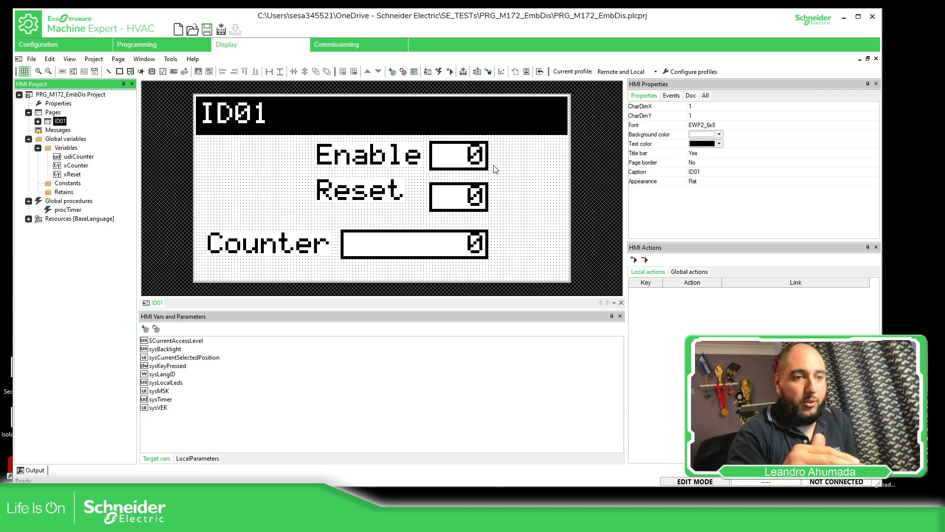
pyautogui.click(477, 72)
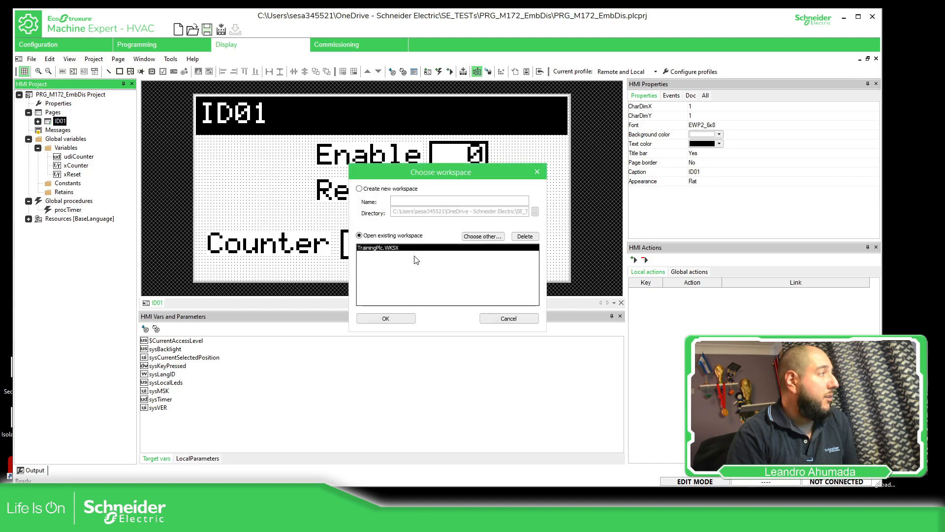
pyautogui.click(385, 188)
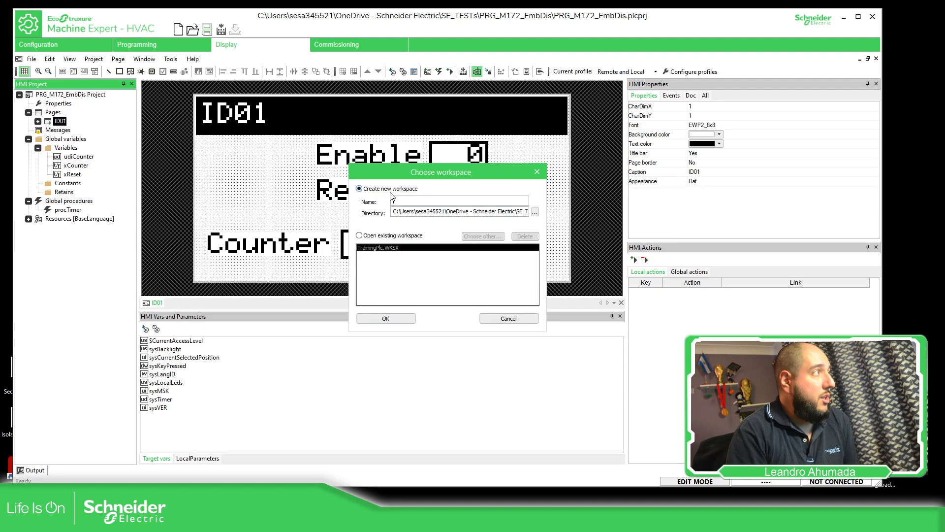
pyautogui.click(394, 235)
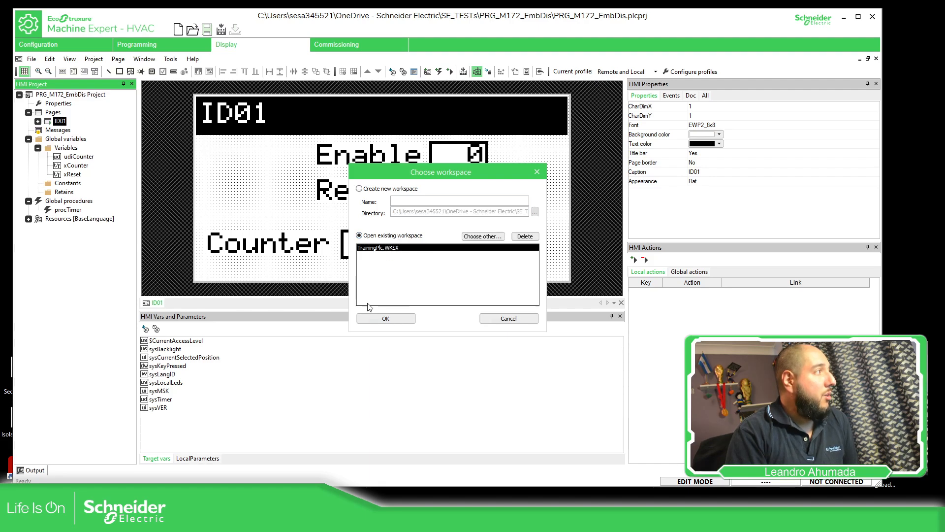
pyautogui.click(401, 321)
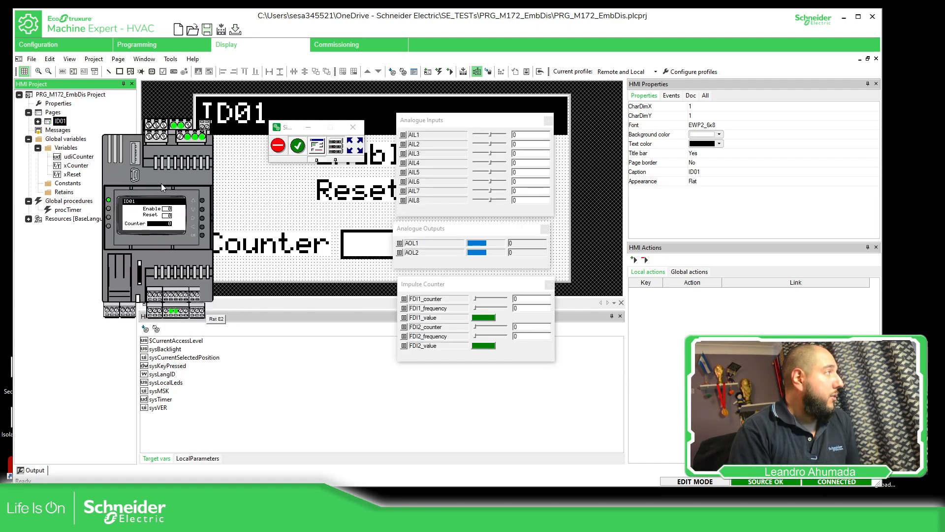
pyautogui.click(336, 203)
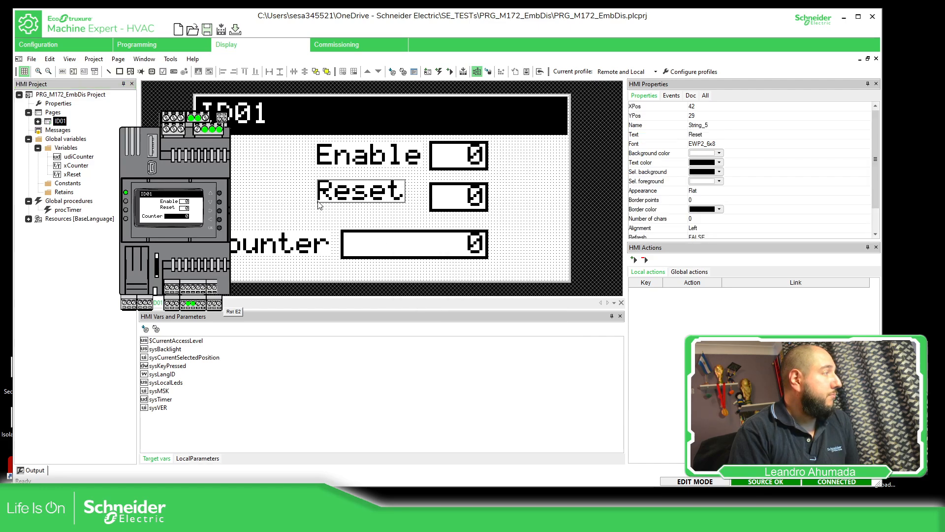